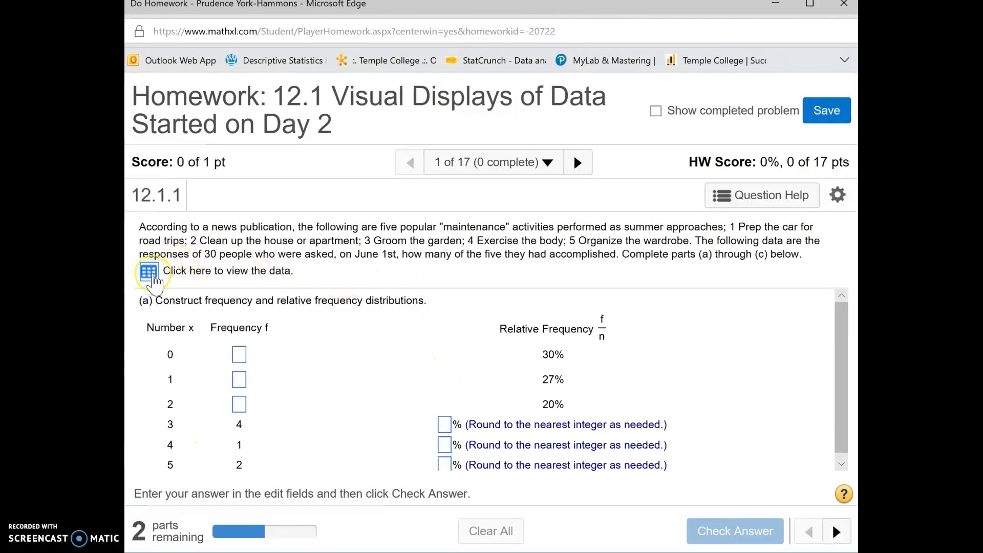
View the homework problem's data table and open its full data set as a spreadsheet in Excel.
click(152, 278)
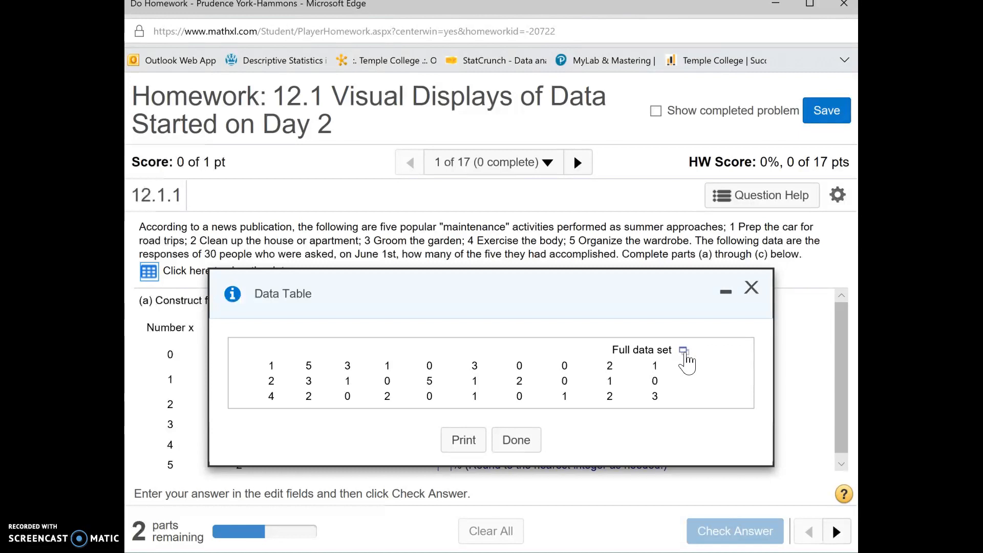
click(684, 351)
click(711, 400)
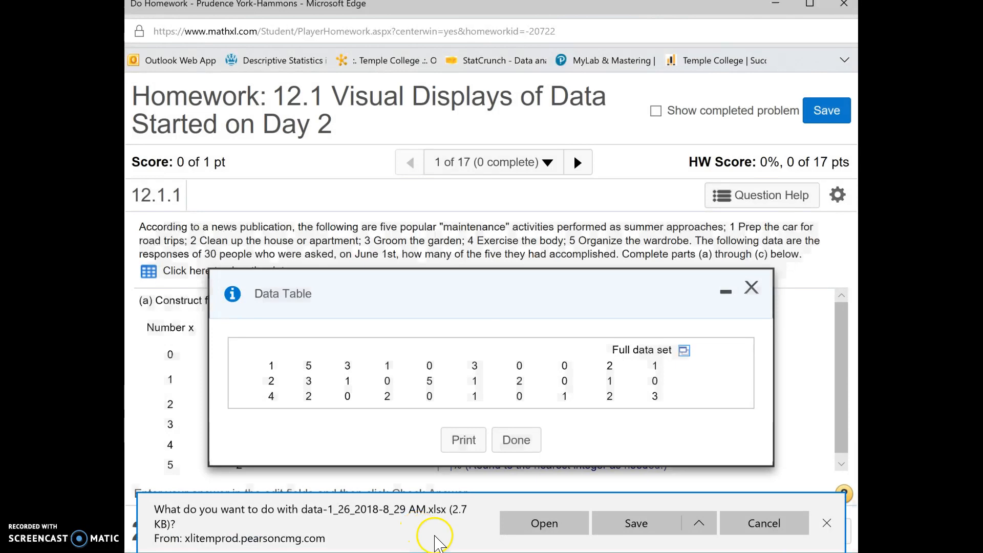
click(552, 528)
click(555, 531)
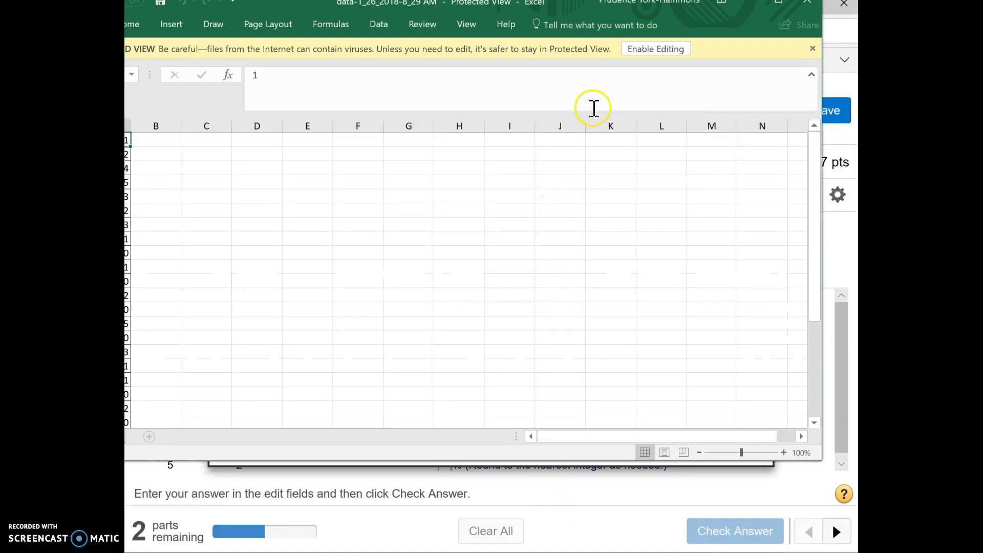
Enable editing of the downloaded workbook and reposition its window so the ribbon and column A are accessible.
drag(562, 6, 625, 47)
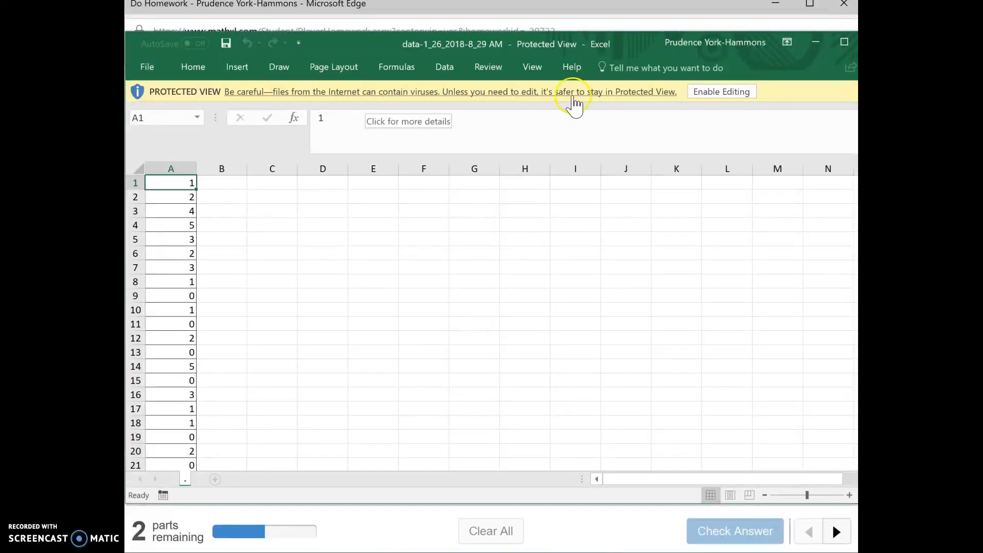
click(713, 97)
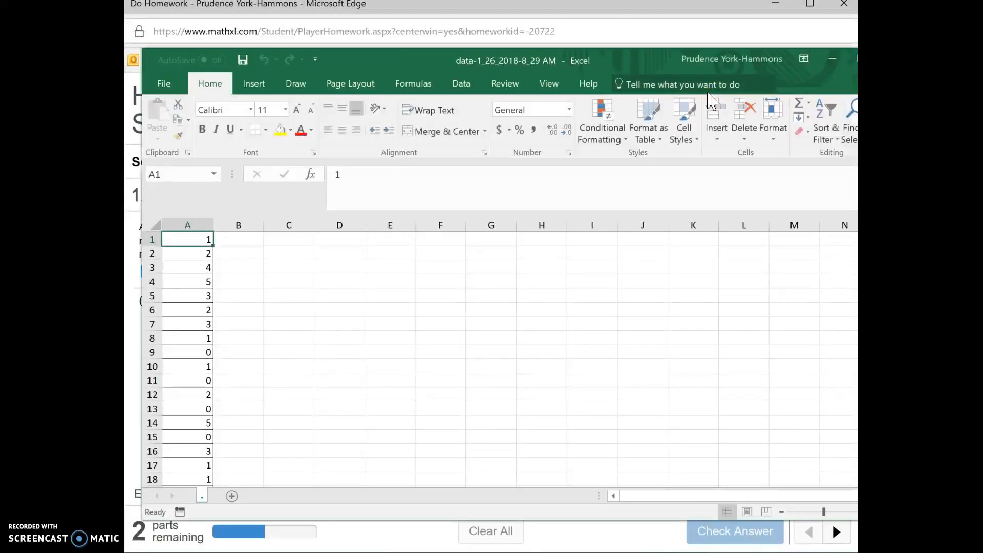
drag(629, 70, 614, 28)
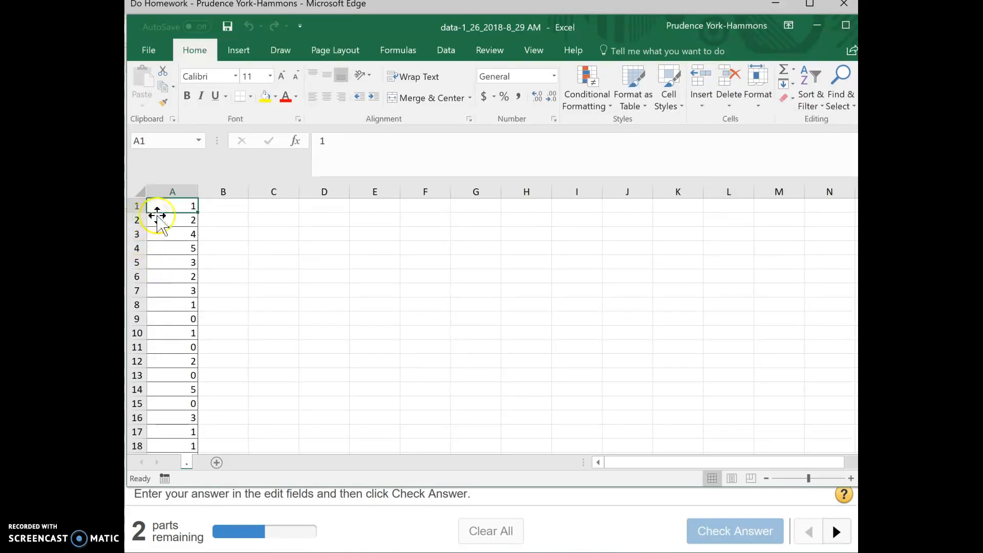
Insert a blank cell at A1, shifting the existing data cells down.
click(183, 205)
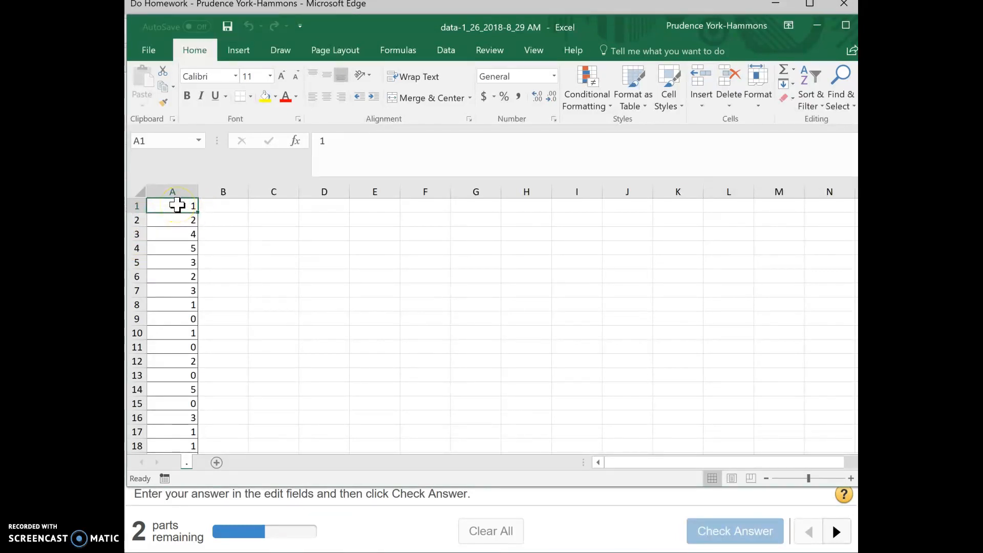
click(186, 205)
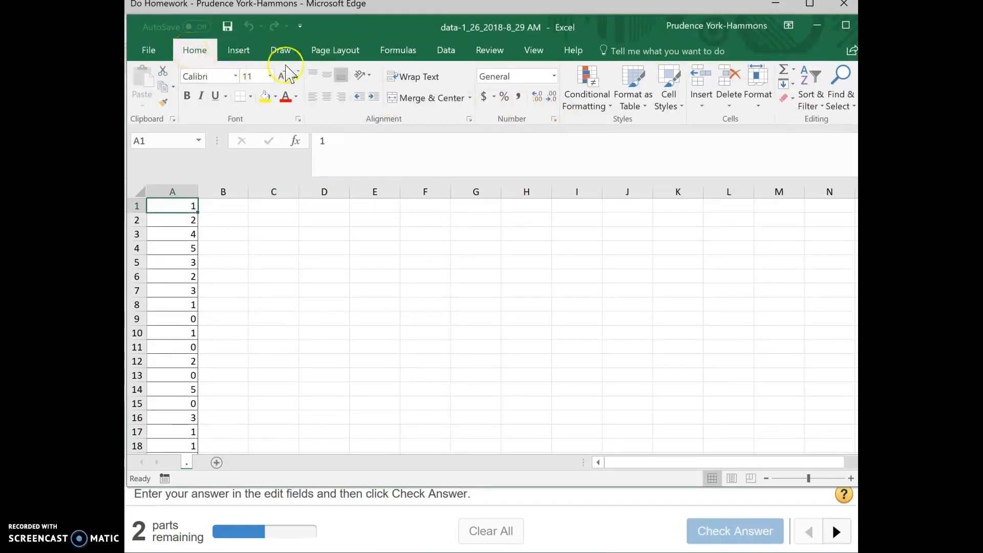
click(702, 108)
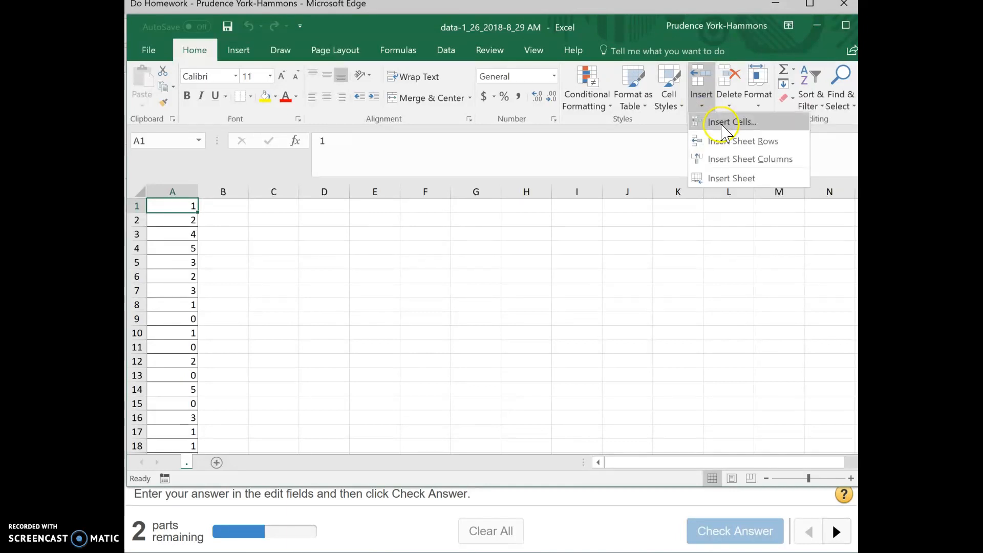
click(722, 123)
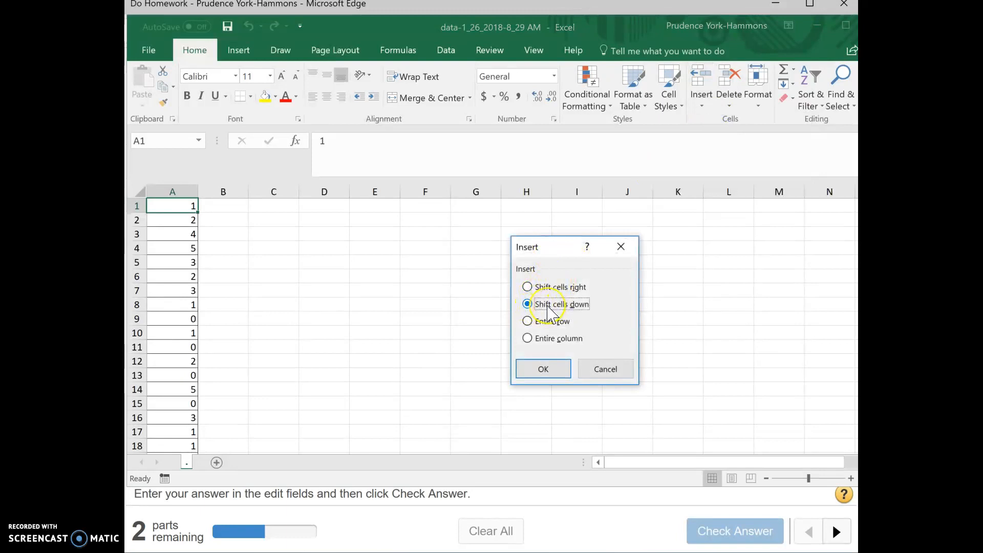
click(532, 364)
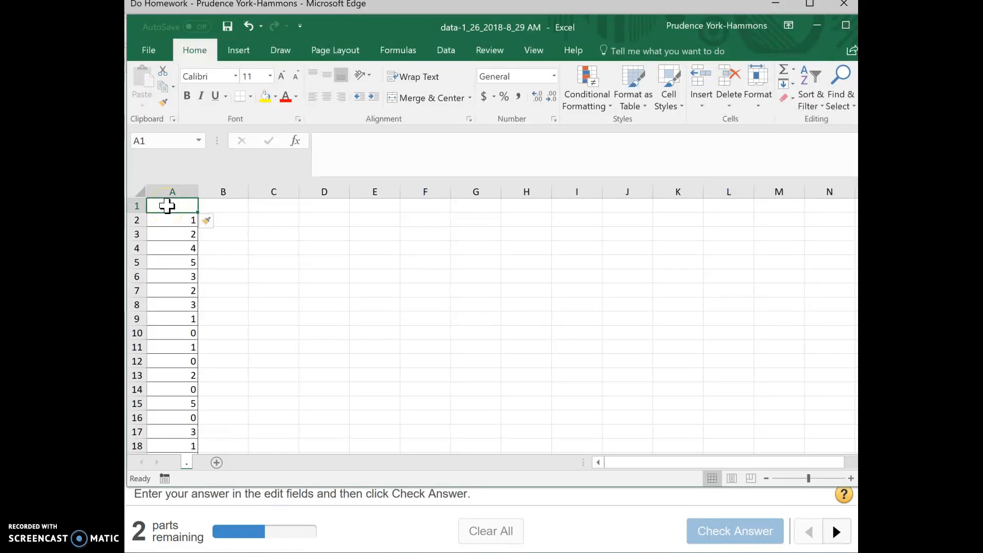
Enter the heading "Number of Activities" in cell A1.
text(Number of Activitiews)
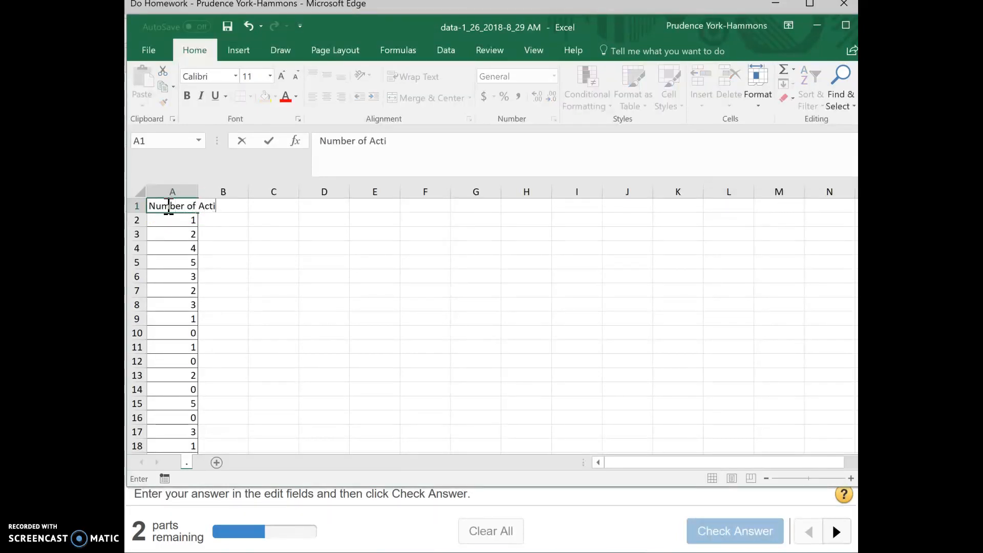
key(BackSpace)
key(BackSpace)
text(s)
click(259, 256)
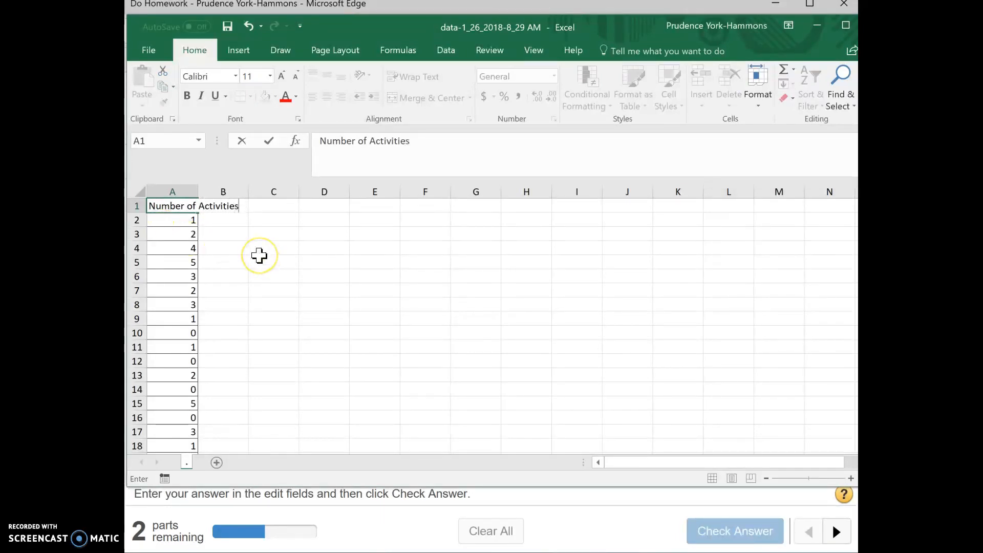
key(Return)
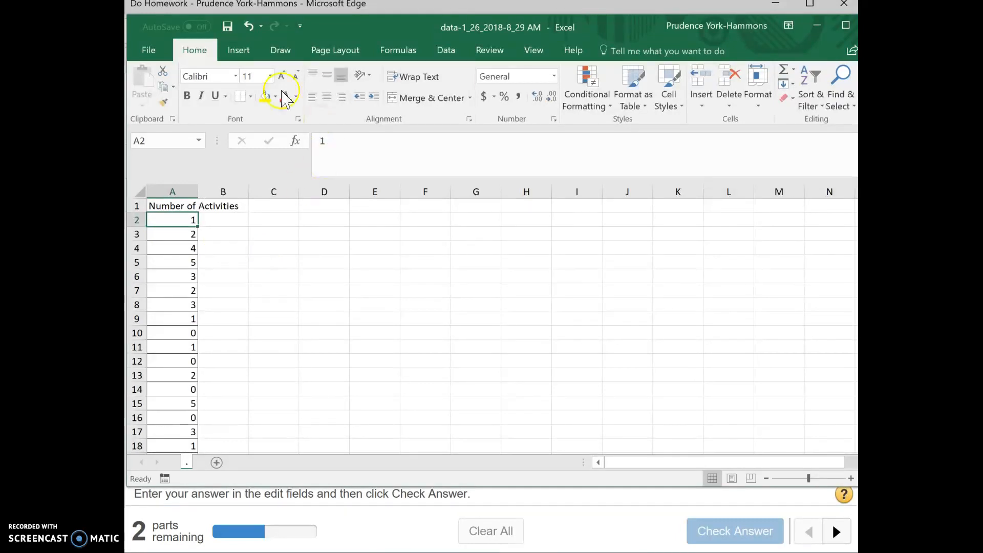
Create a PivotChart and PivotTable from all of column A, placed on the existing worksheet at D1:F9.
click(235, 51)
click(237, 52)
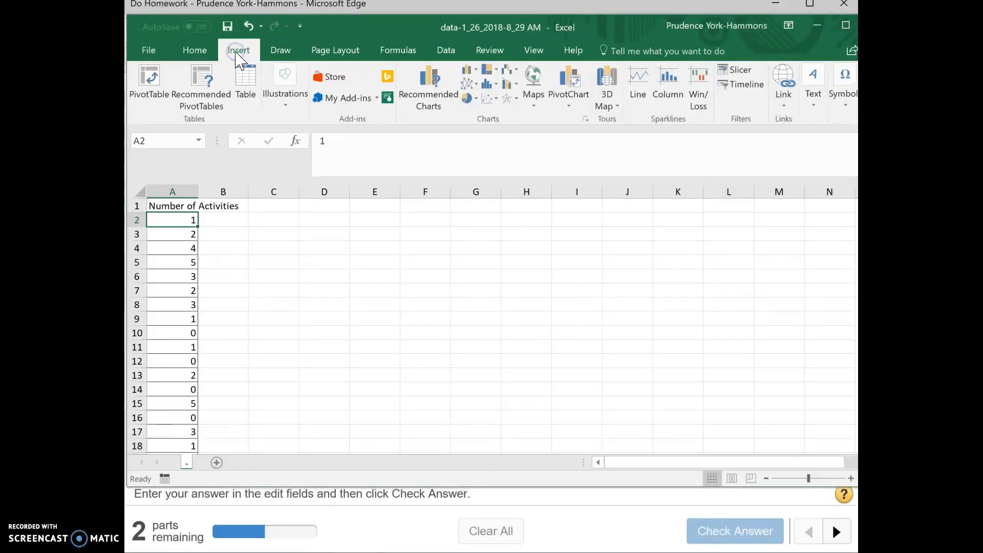
click(569, 105)
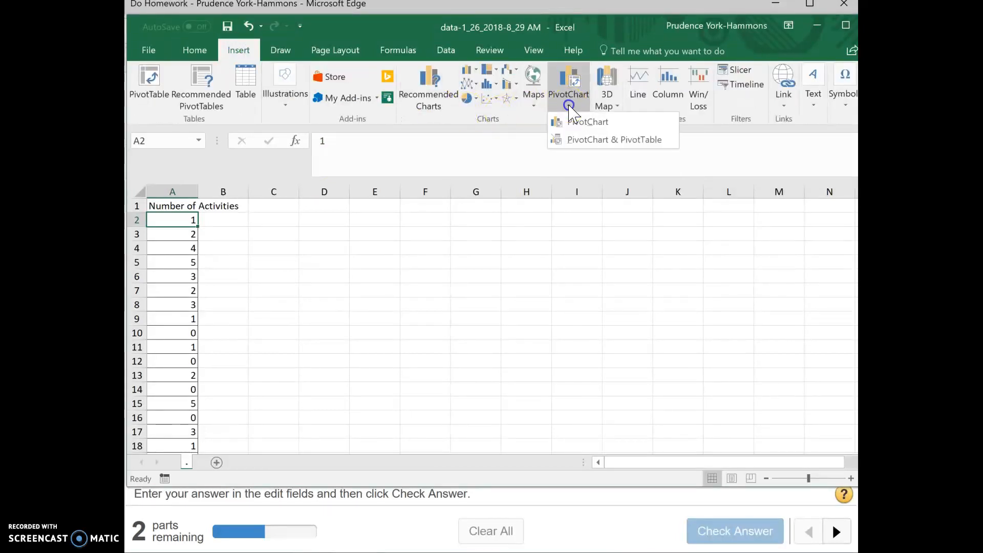
click(582, 143)
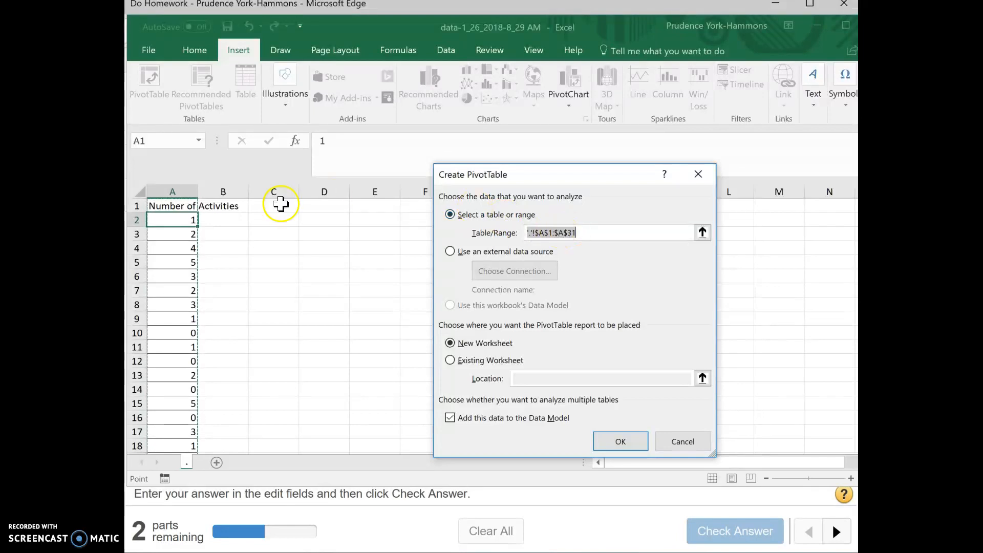
click(180, 189)
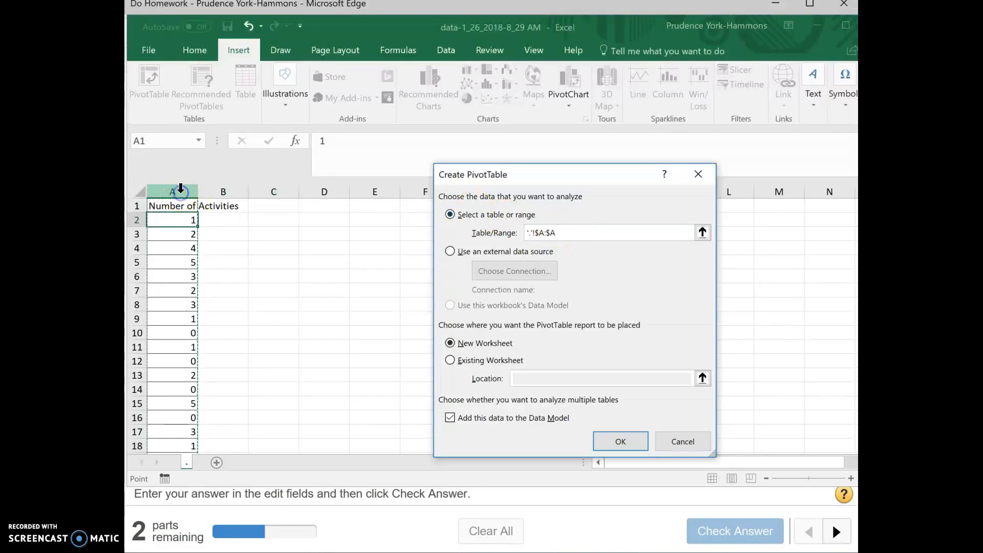
click(449, 360)
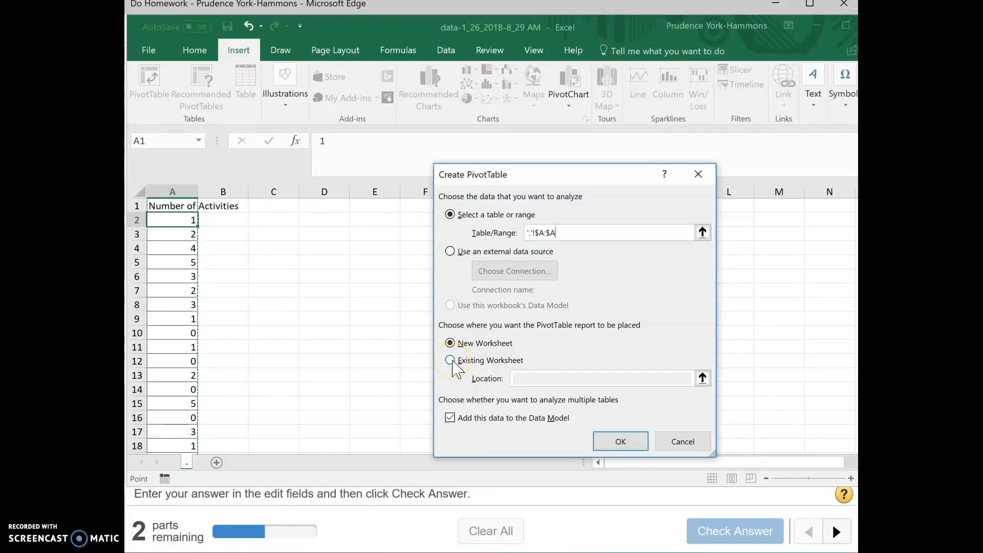
click(527, 378)
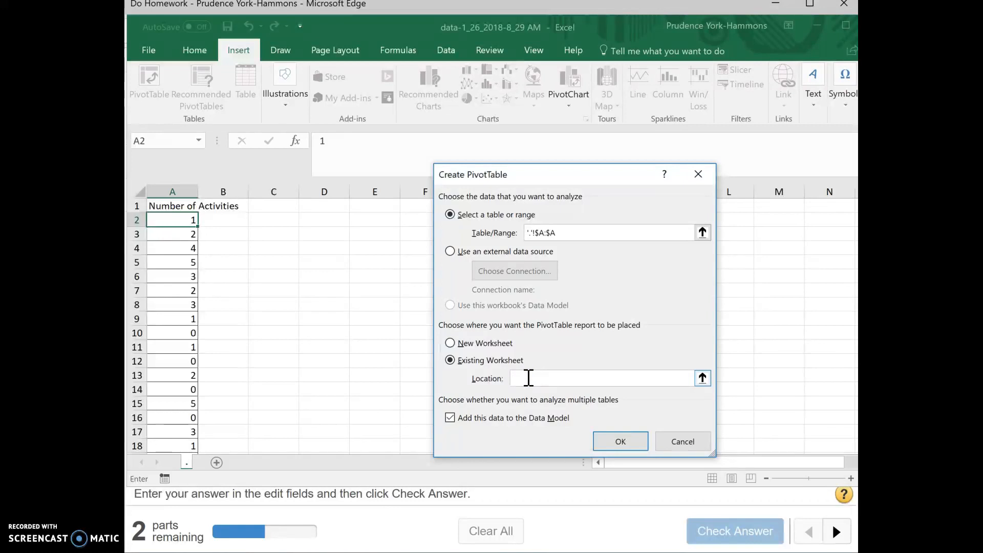
click(305, 207)
drag(306, 207, 432, 320)
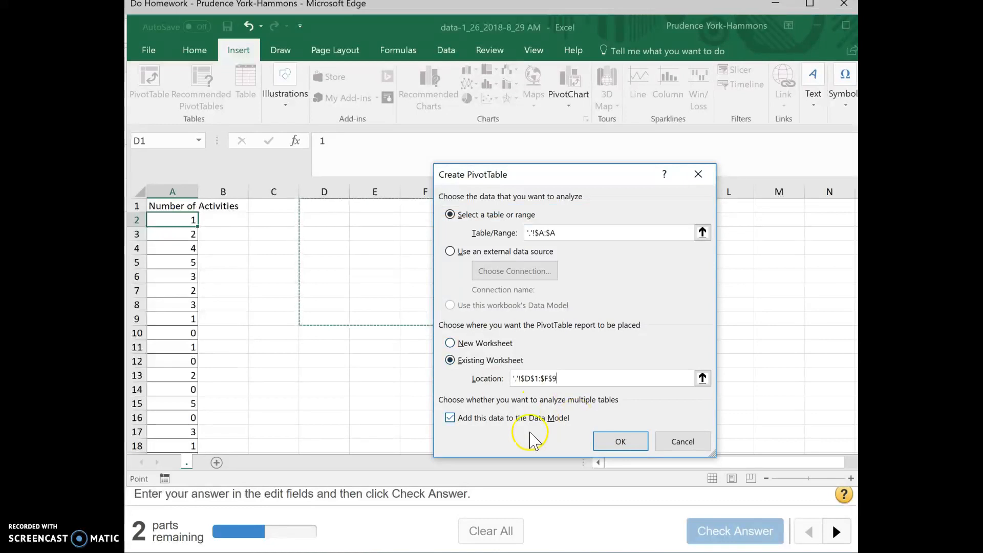
click(620, 443)
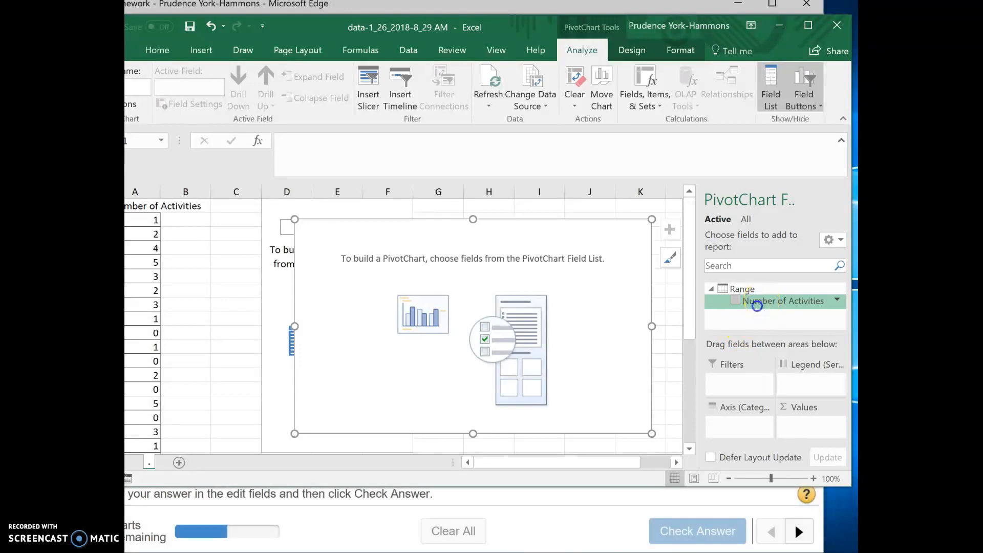
Use Number of Activities as both the axis and the values field, and summarize the values by Count.
drag(757, 305, 741, 387)
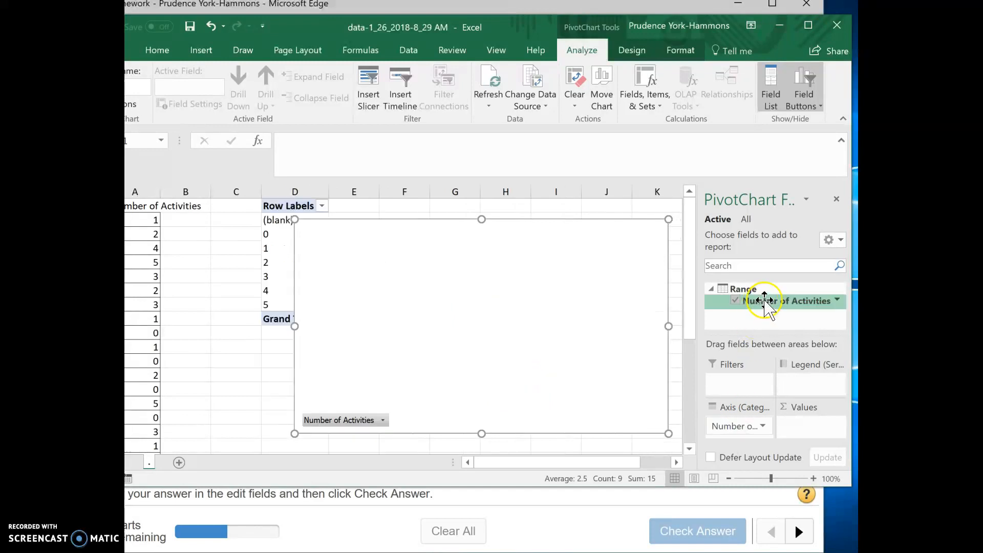
drag(764, 300, 796, 417)
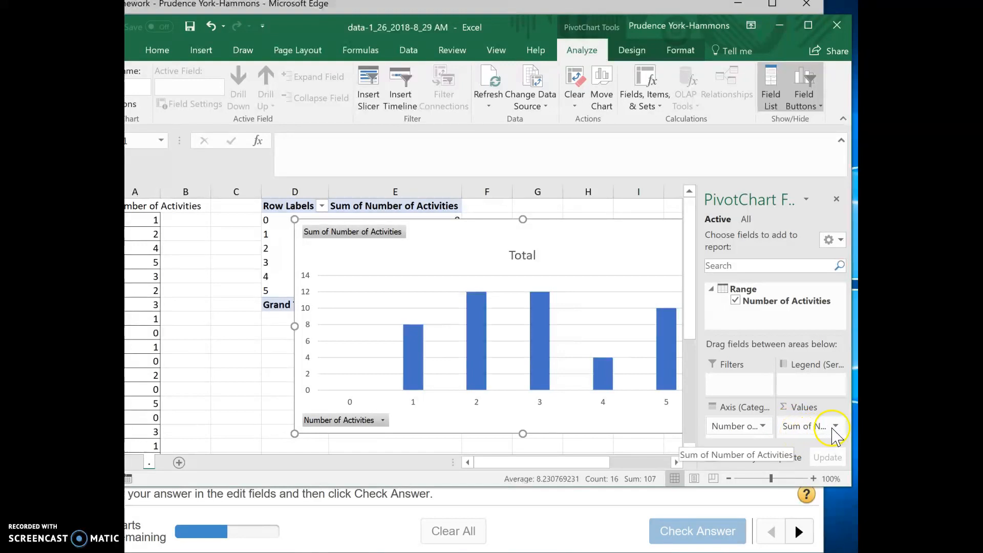
click(837, 426)
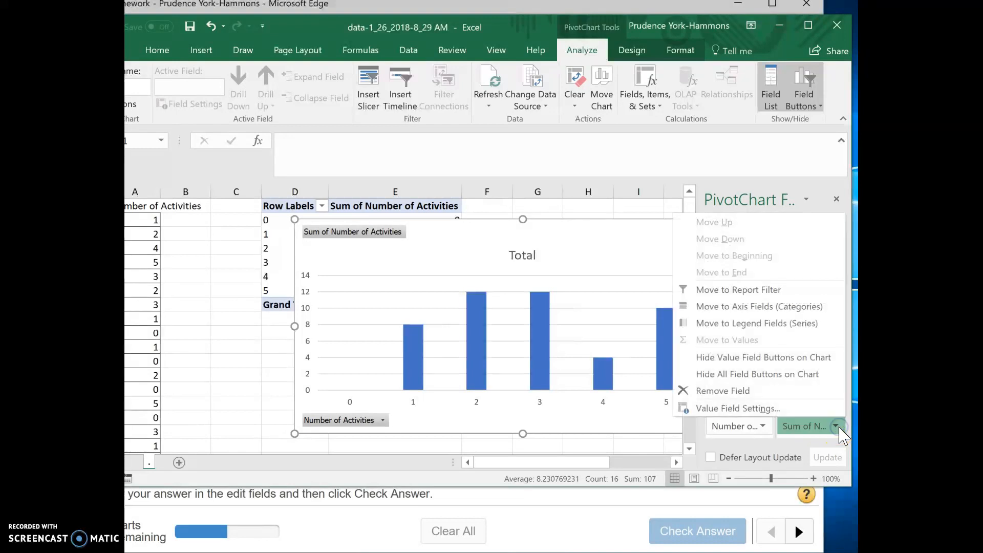
click(728, 409)
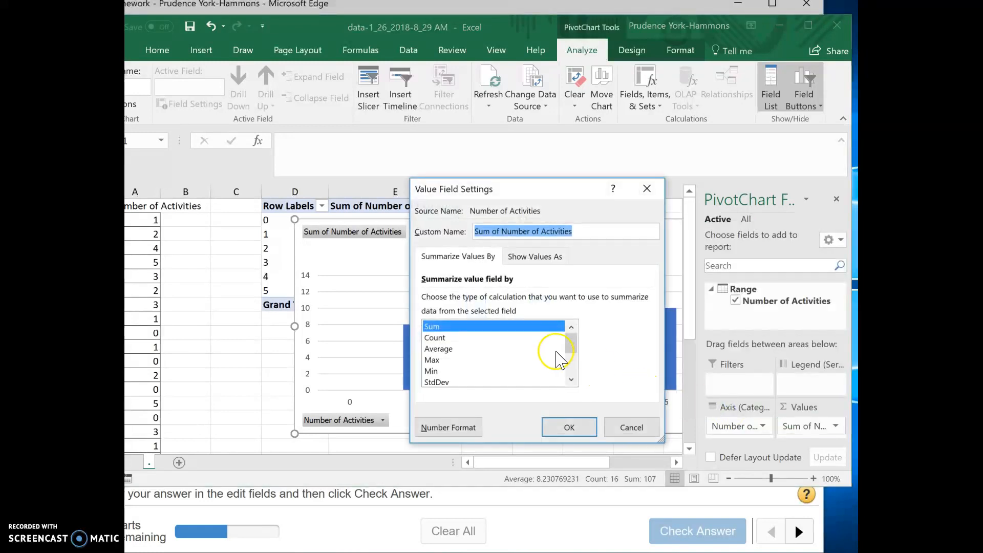
click(434, 339)
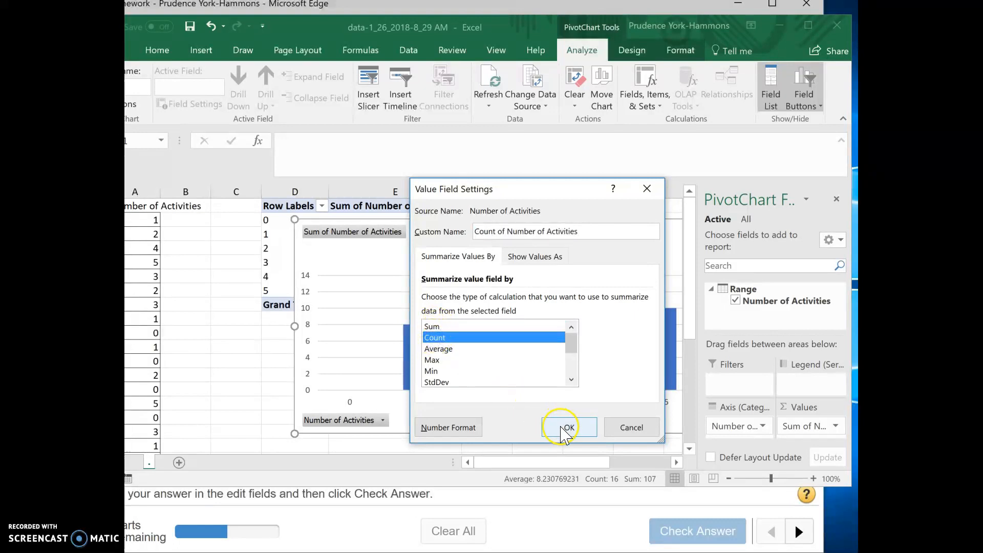
click(563, 429)
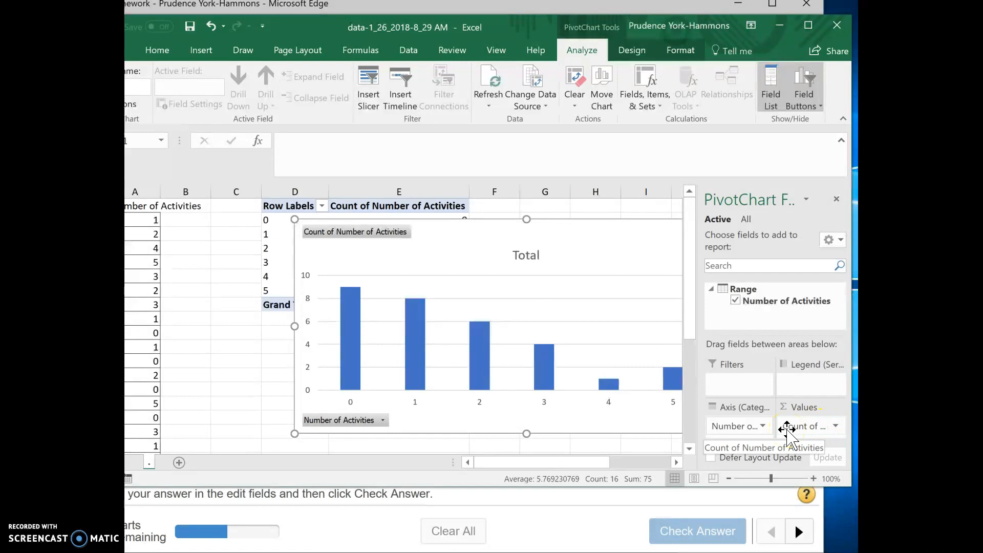
Close the PivotChart field list and move the chart below the pivot table so the counts are uncovered.
click(837, 199)
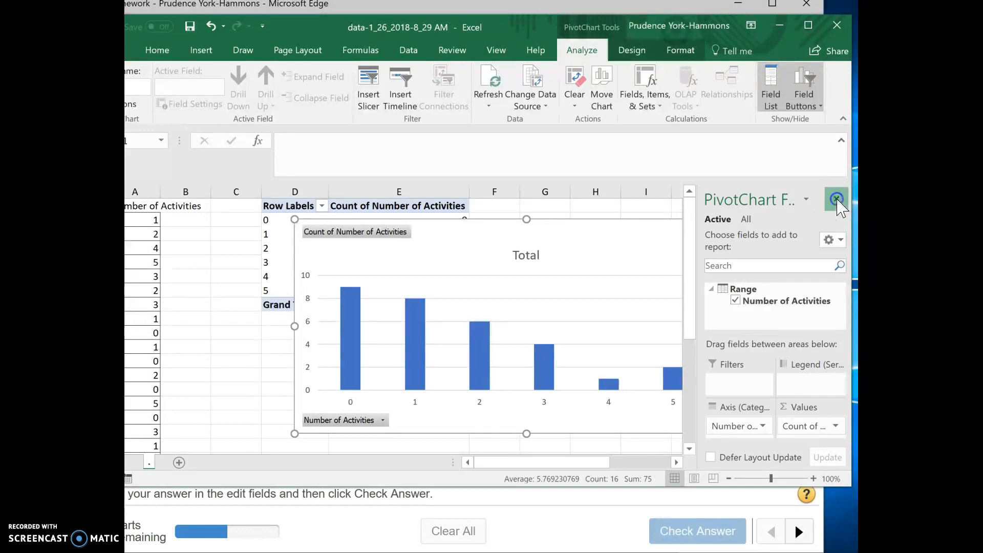
drag(487, 236, 421, 339)
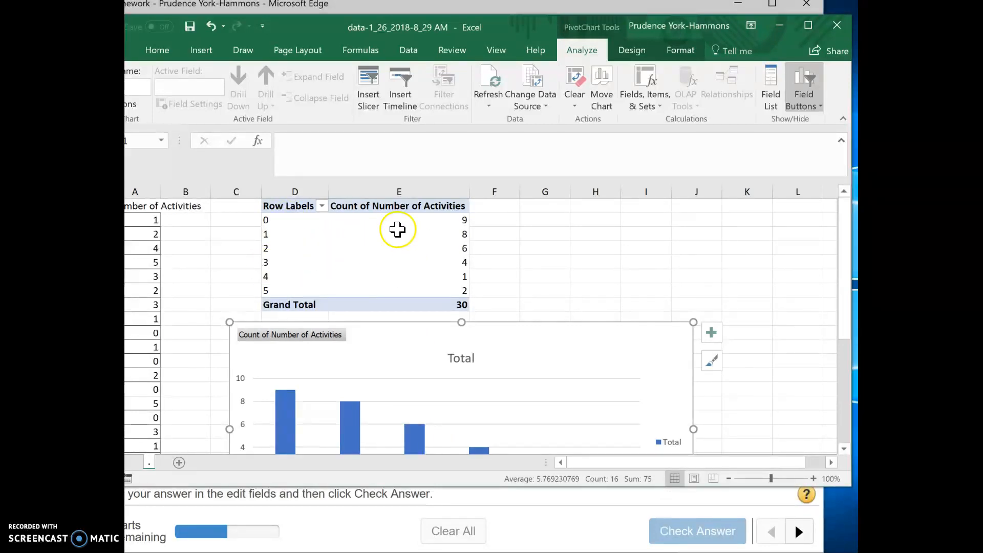
mouse_move(403, 268)
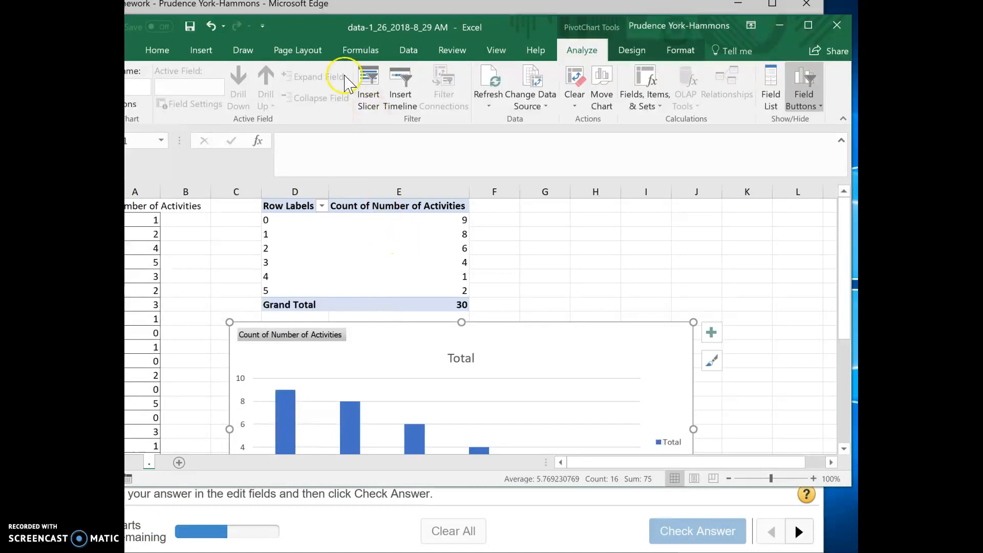
Arrange the workbook beside the homework page, close the homework's data table, and return to the workbook.
drag(328, 36, 684, 34)
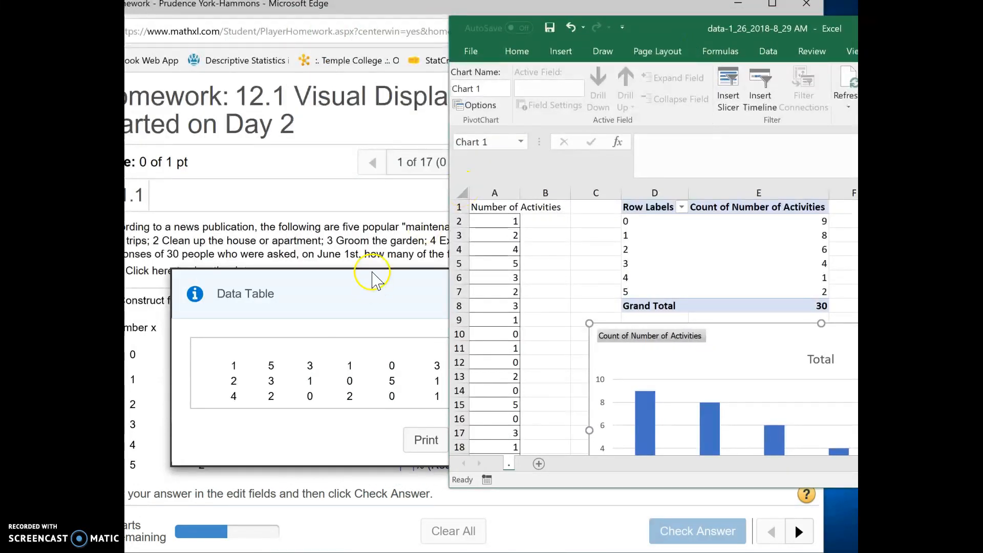
click(368, 294)
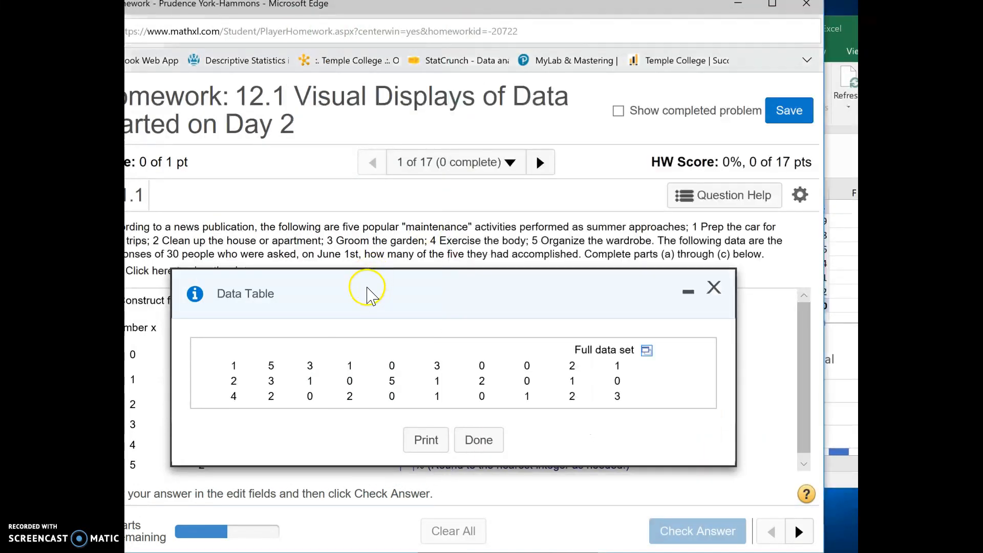
click(714, 287)
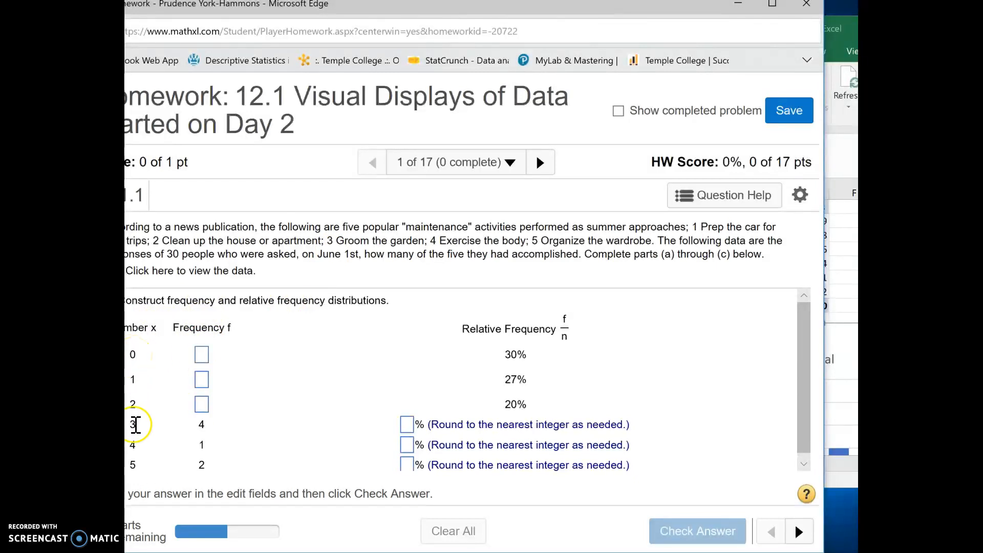
click(842, 268)
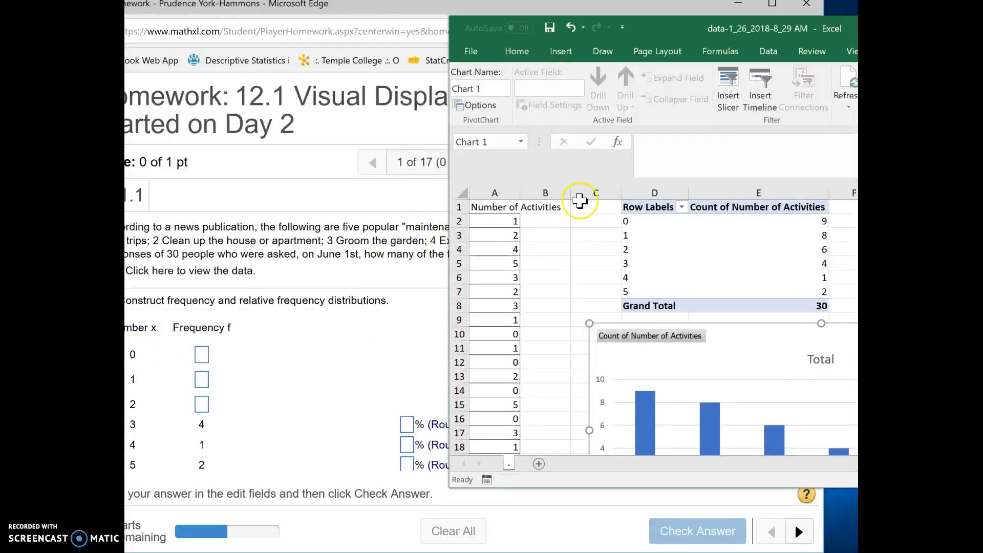
Enter the pivot table's counts as the homework frequencies: 9 for number 0, 8 for number 1 and 6 for number 2.
mouse_move(826, 220)
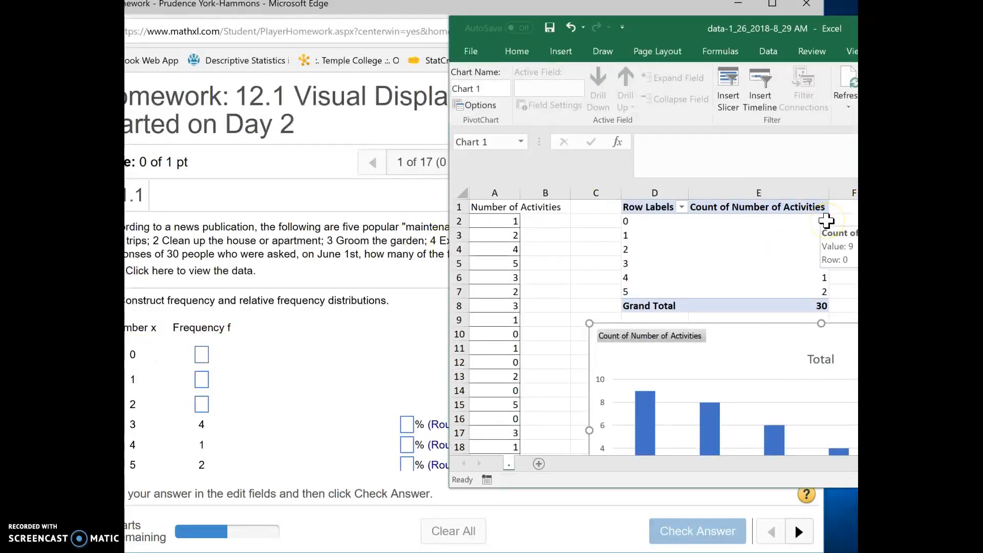
click(200, 355)
click(202, 314)
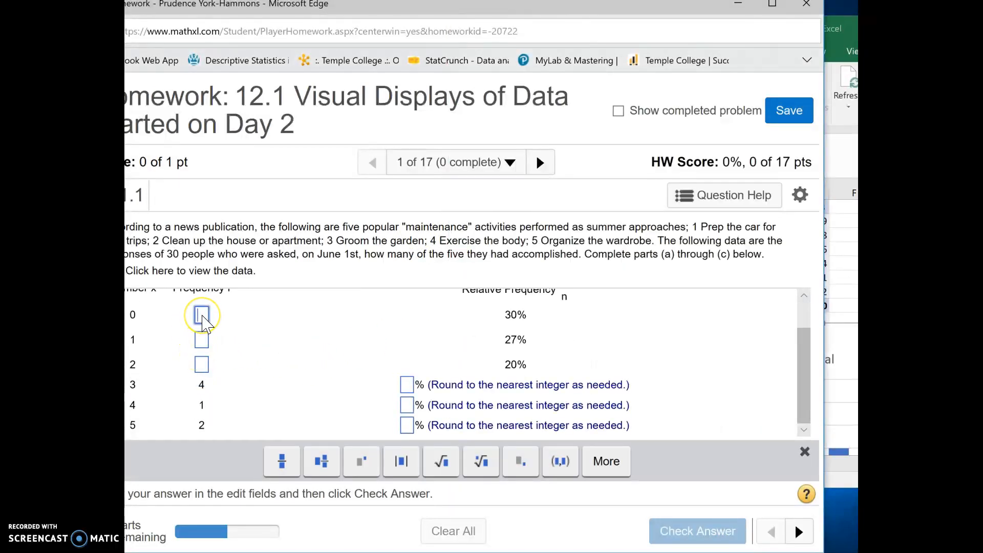
text(9)
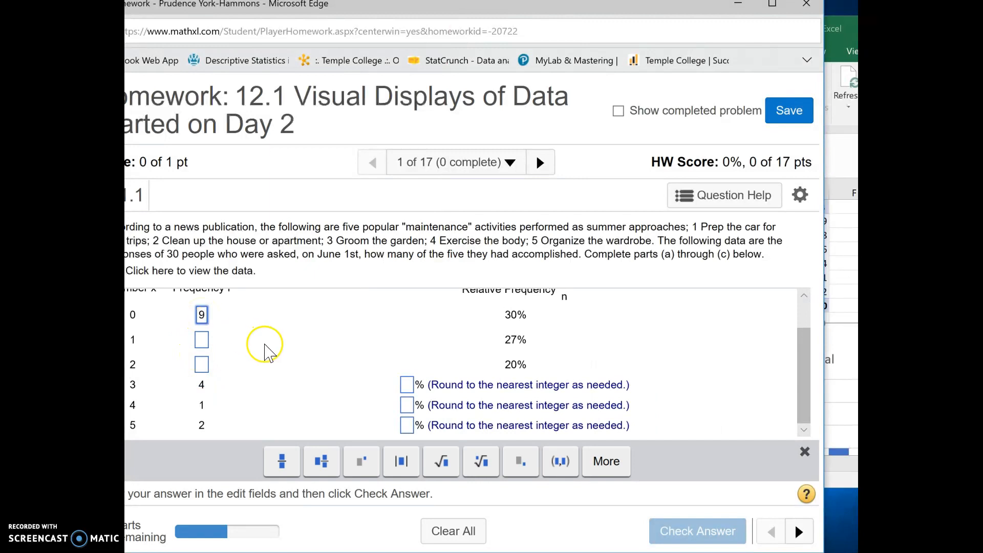
click(203, 340)
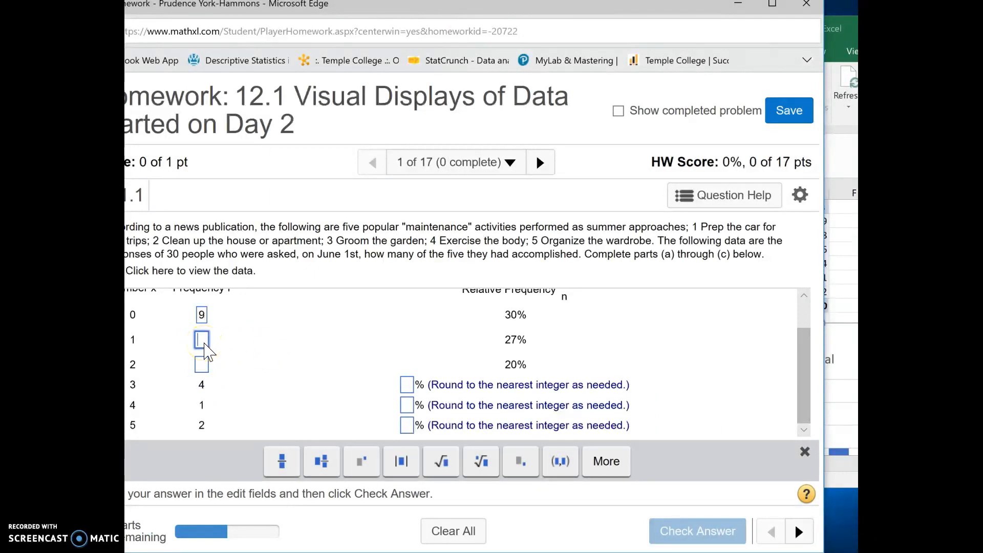
click(840, 290)
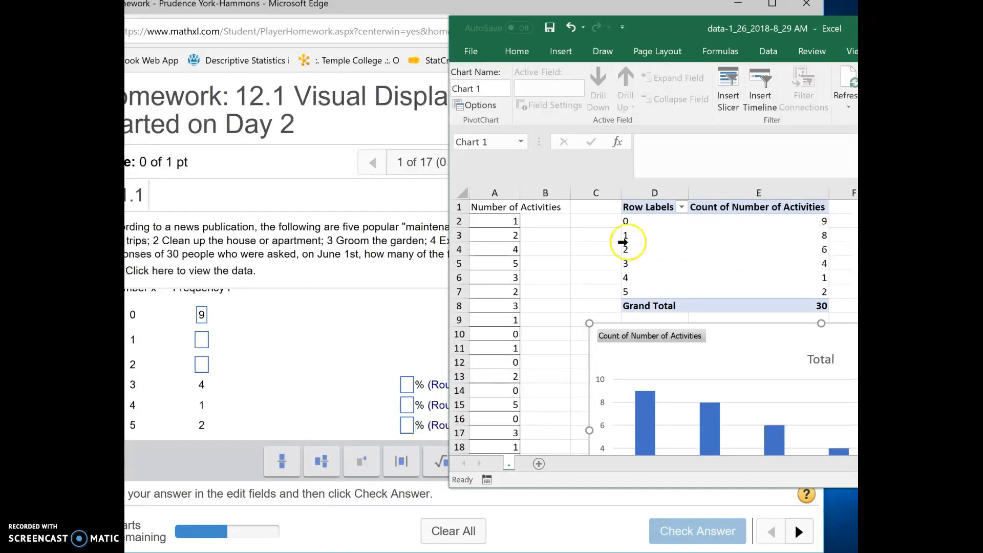
click(206, 342)
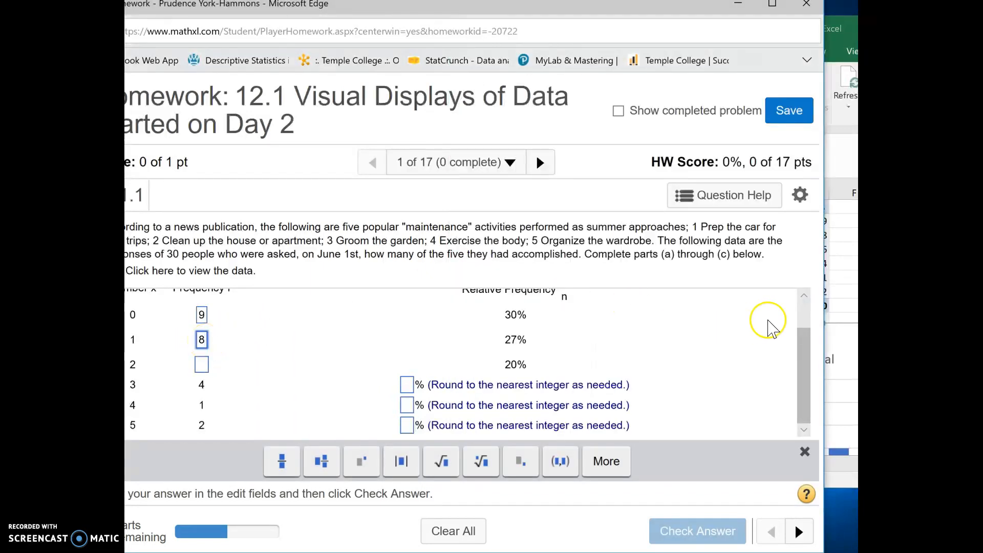
click(844, 302)
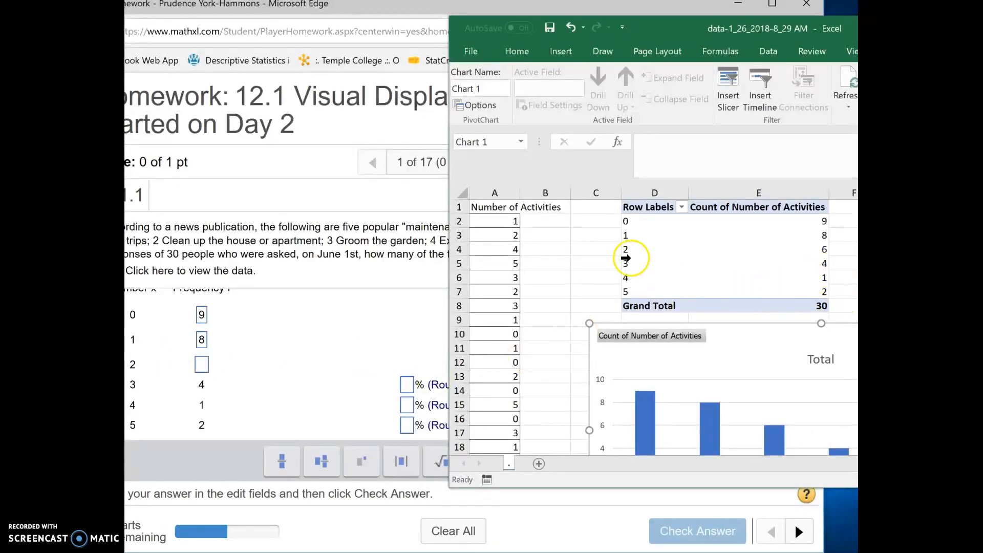
click(201, 365)
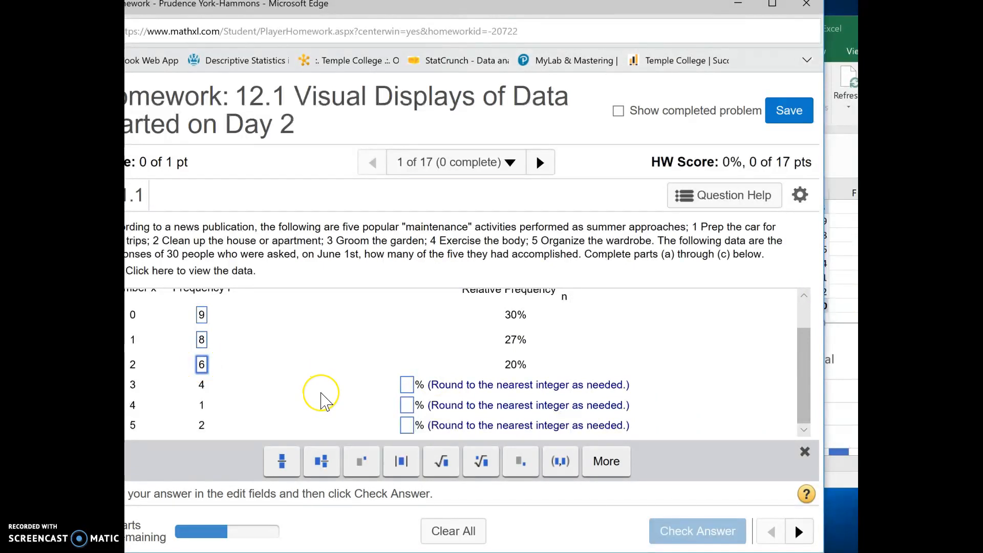
click(325, 402)
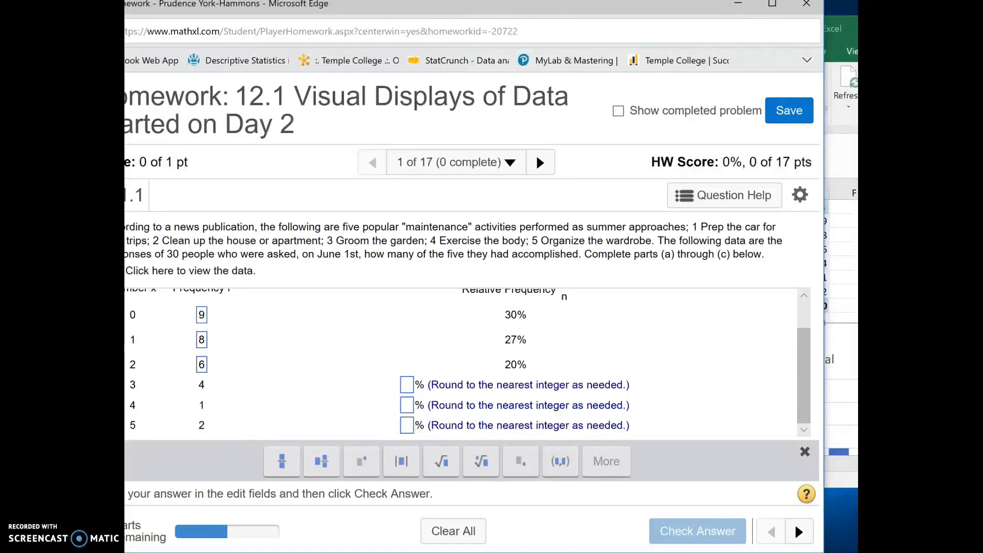
Open the Windows Calculator and move it off the homework's frequency column so the frequencies can be read.
key(super)
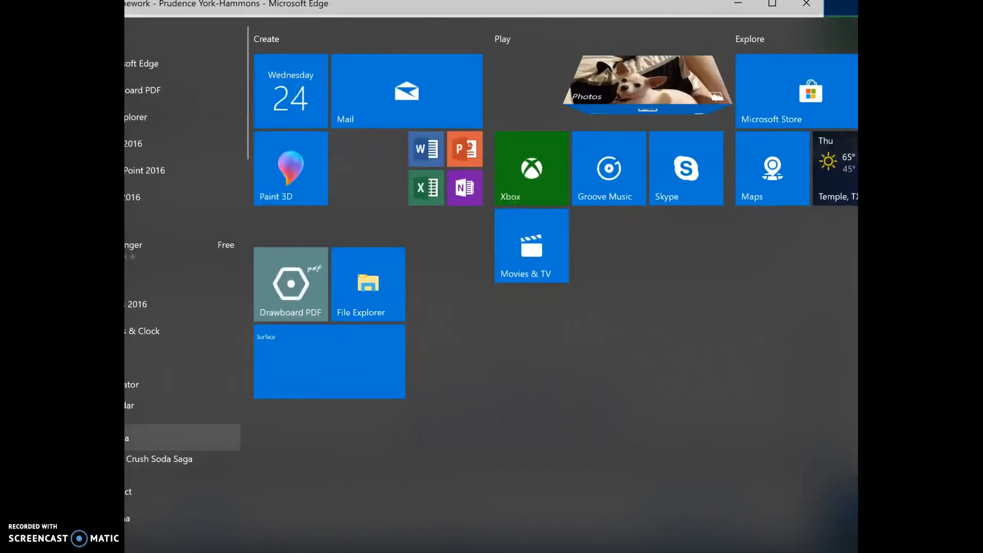
key(Up)
key(Up)
key(Up)
key(Up)
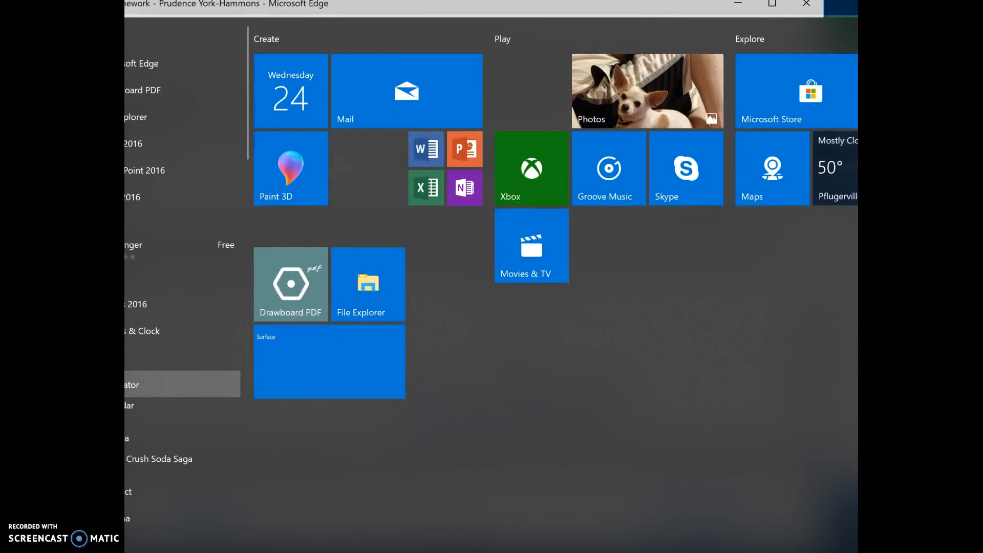
key(Return)
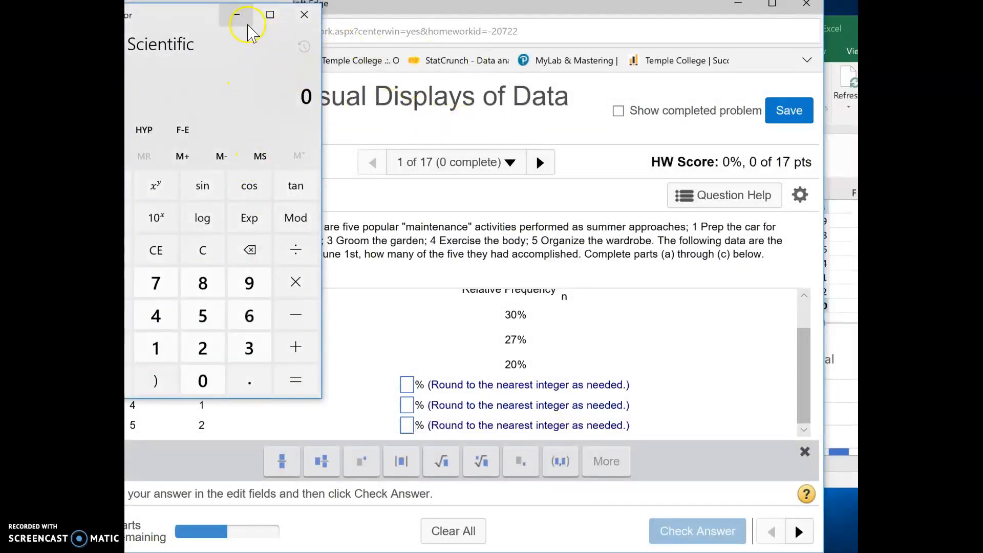
drag(178, 18, 505, 60)
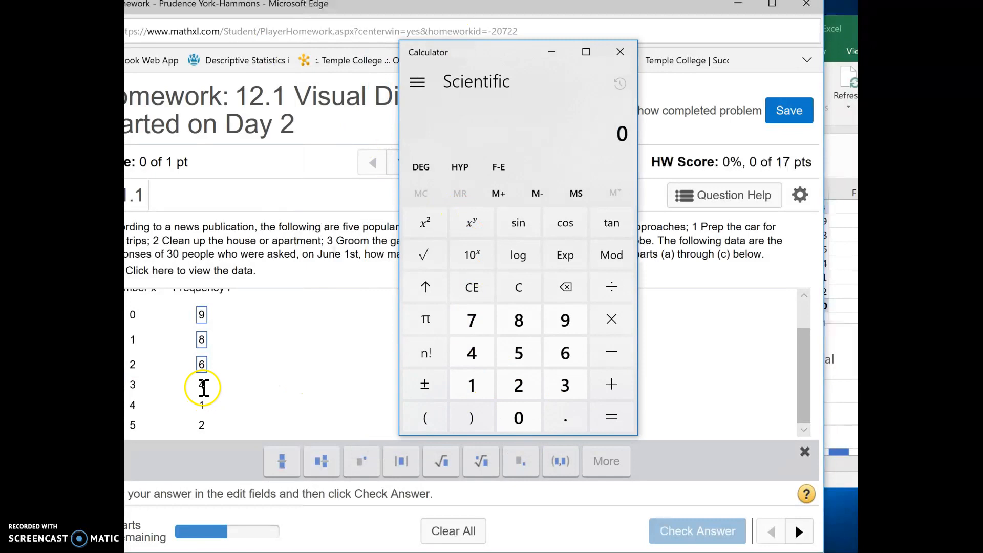
Calculate the relative frequency for number 3 as a percentage: 4 divided by 30, multiplied by 100.
click(471, 353)
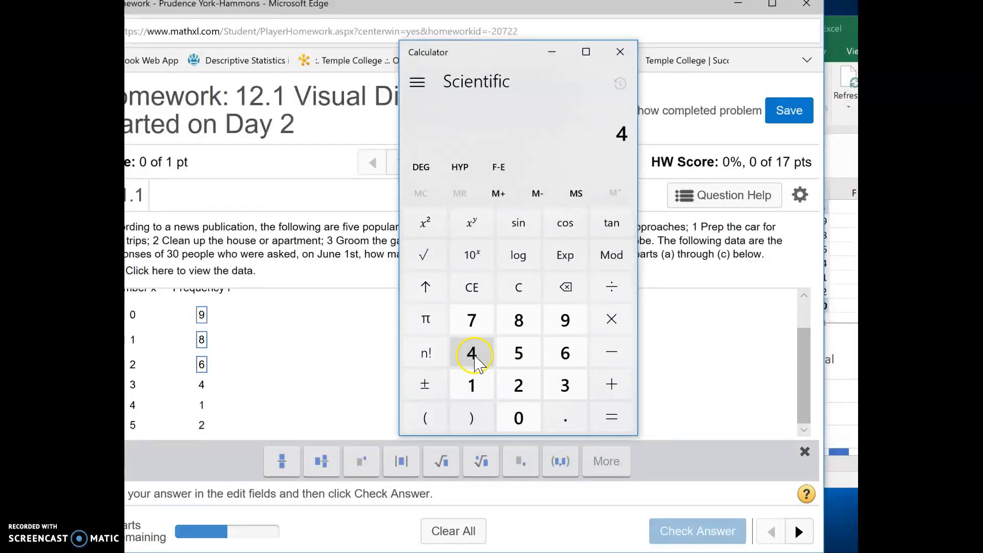
click(609, 301)
click(565, 384)
click(518, 420)
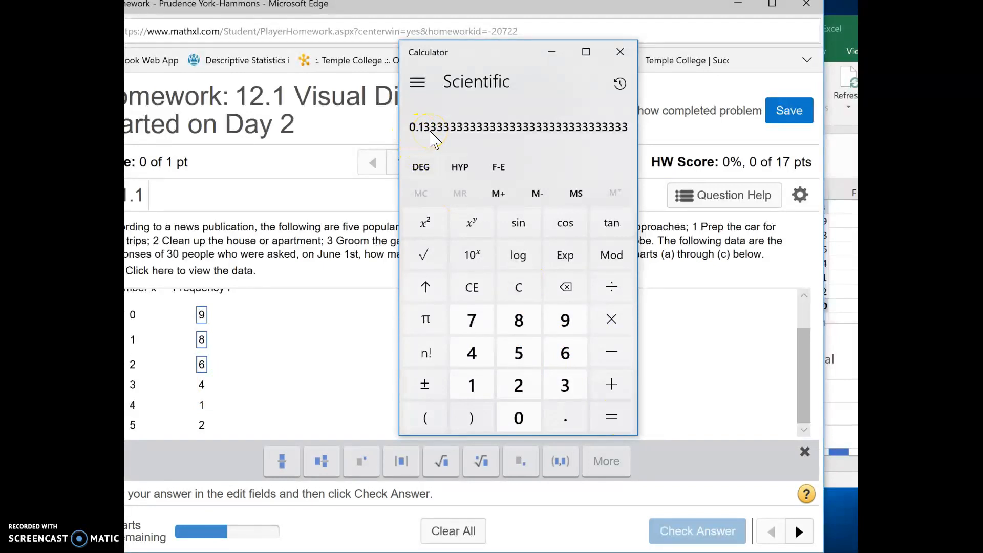
click(614, 323)
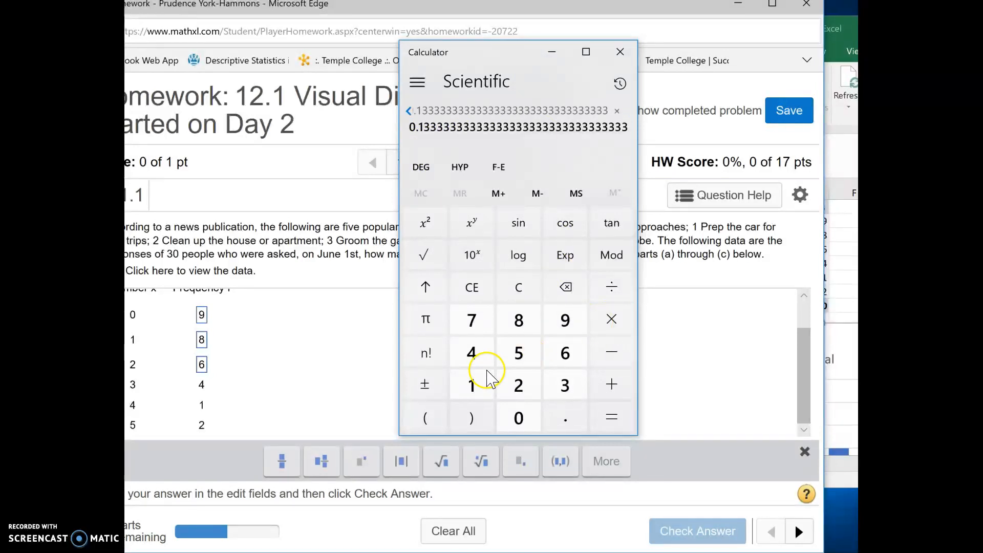
click(486, 382)
click(518, 419)
click(518, 420)
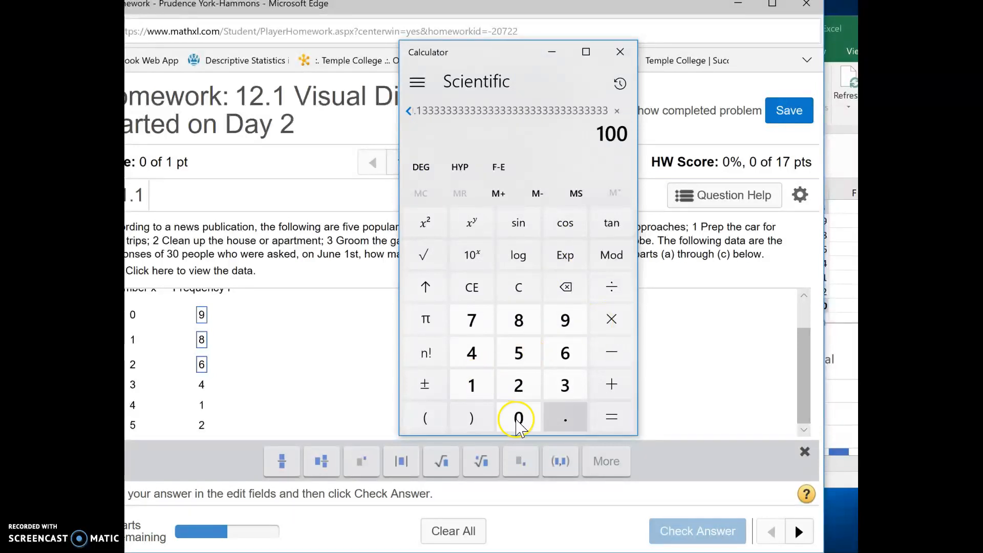
click(612, 417)
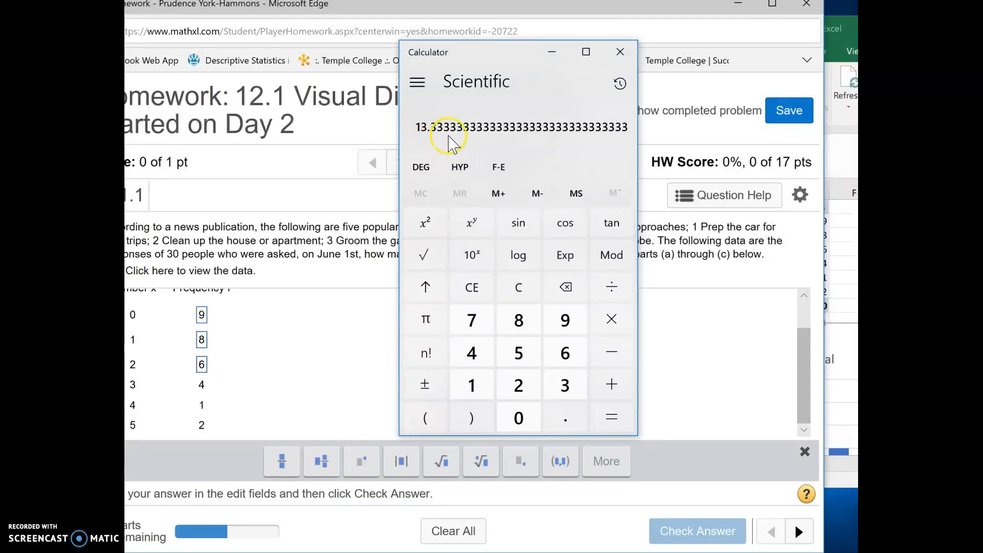
Uncover the homework's answer fields and enter 13 as the relative frequency percentage for number 3.
drag(476, 54, 202, 60)
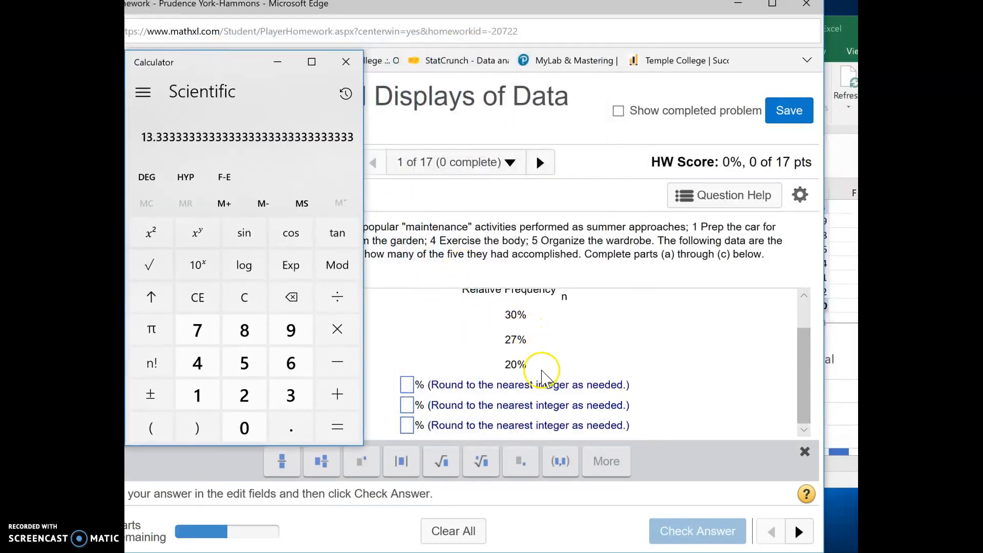
click(407, 384)
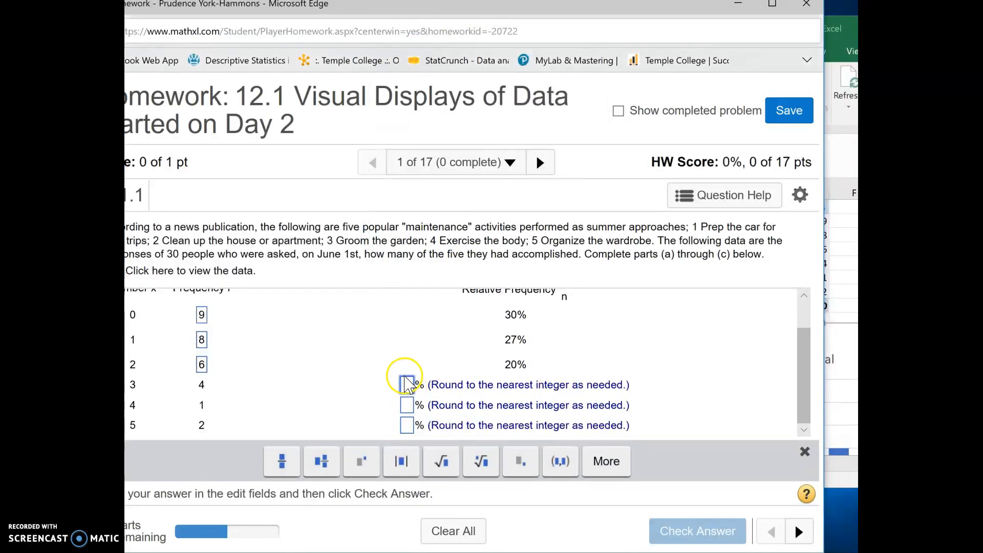
text(13)
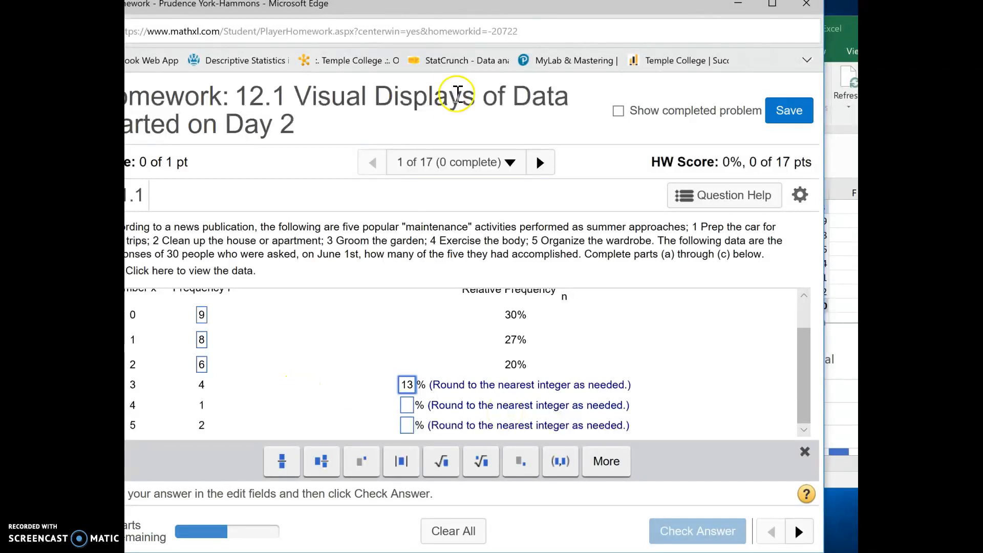
Bring the homework page's left edge into view, review the problem's data table, and close the table.
drag(435, 5, 486, 12)
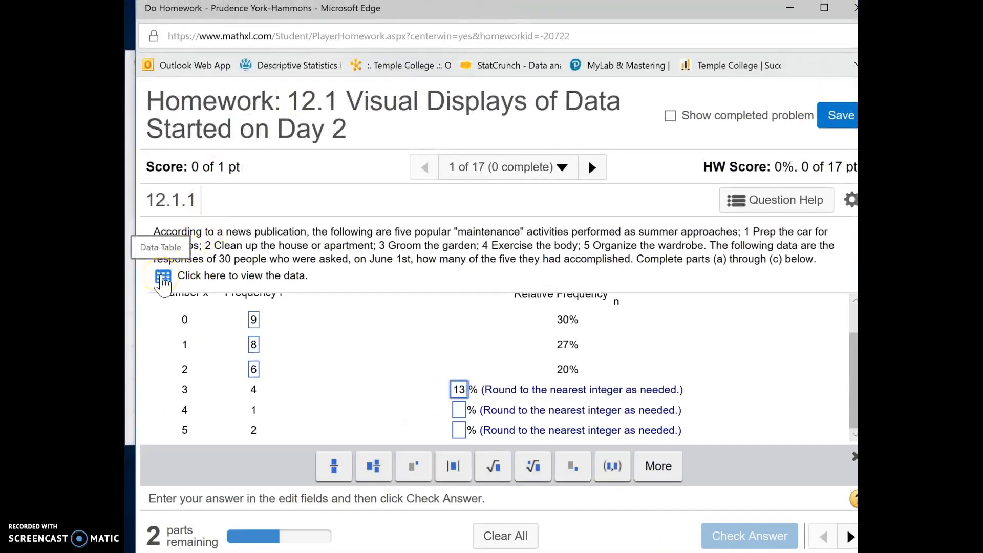
click(163, 278)
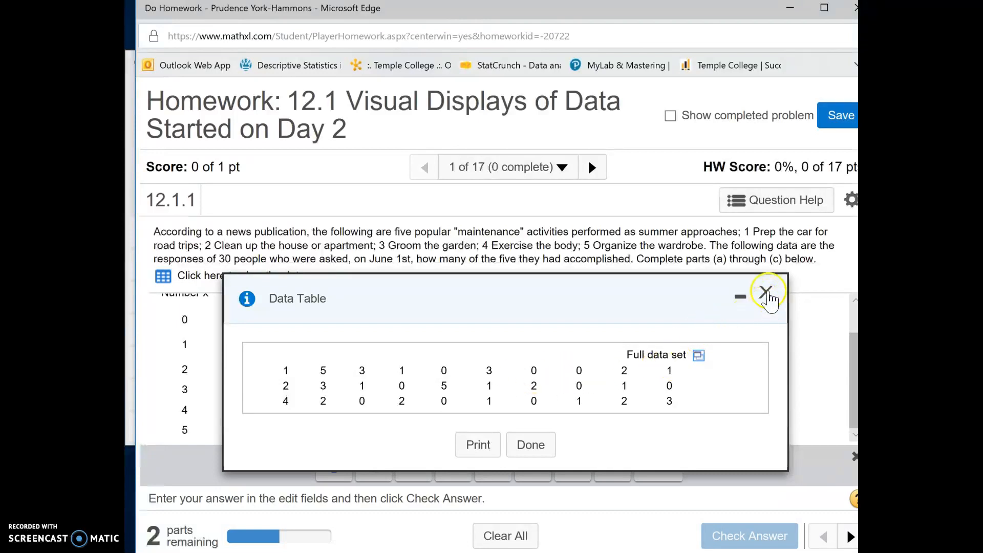
click(766, 294)
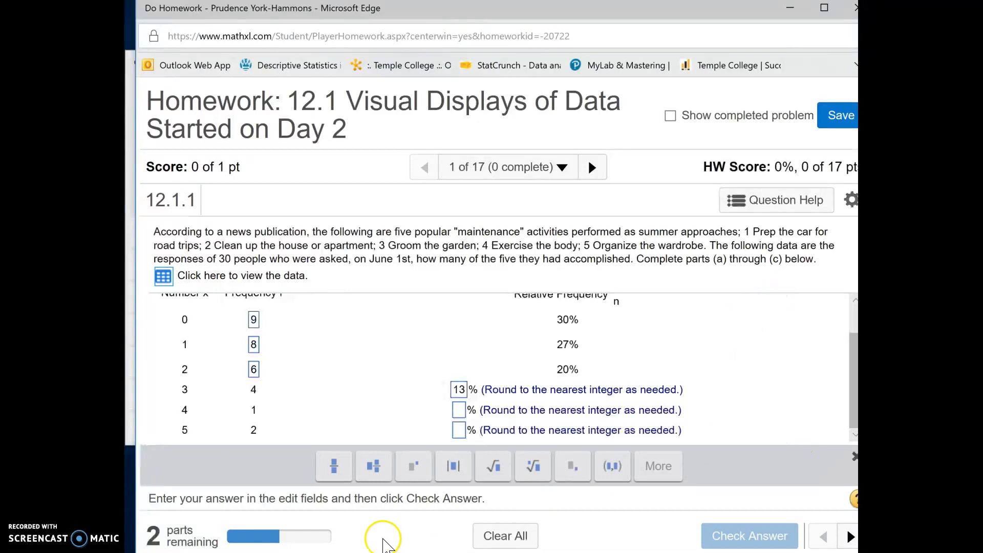